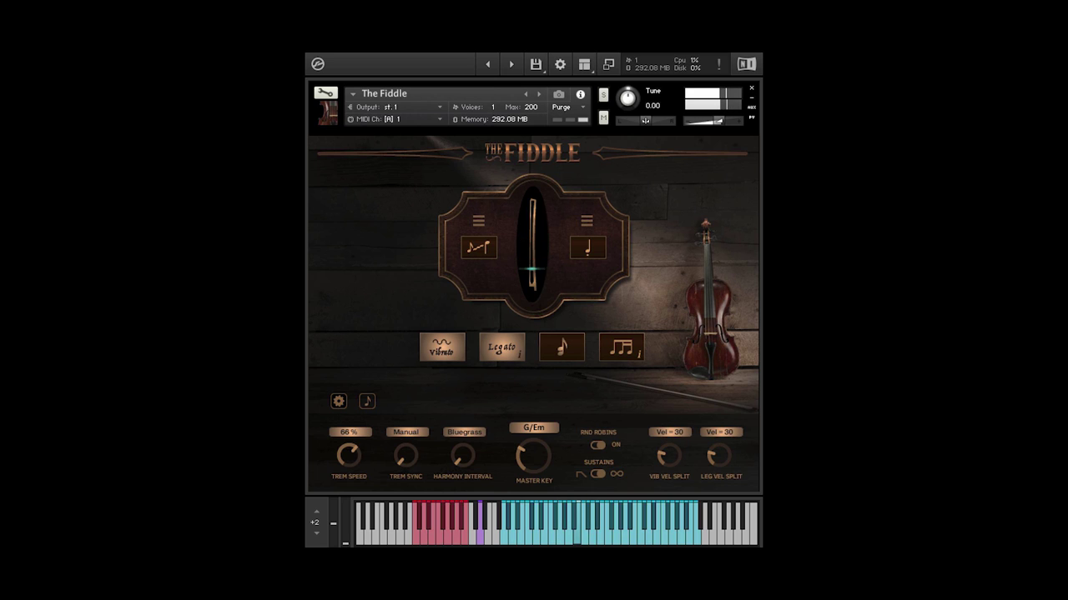
Enable the single-note articulation and nudge the Master Key (G/Em) and Harmony Interval (Bluegrass) knobs.
left_click(562, 346)
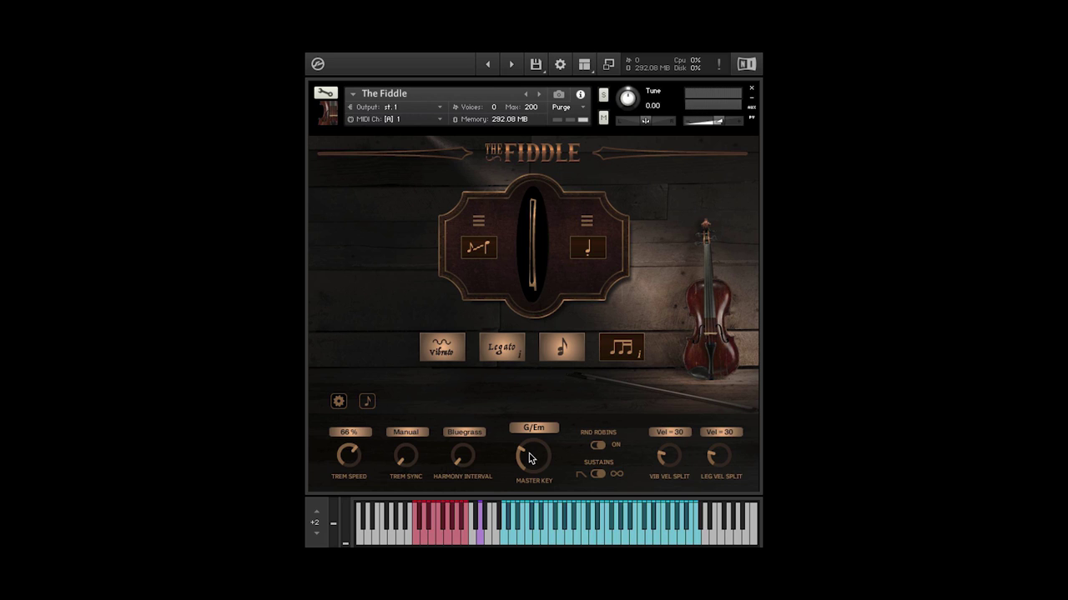
left_click_drag(531, 457, 522, 455)
mouse_move(460, 465)
left_mouse_down()
mouse_move(462, 435)
mouse_move(446, 469)
left_mouse_up()
Toggle between the single-note and double-note articulations, leaving single-note off.
left_click(572, 353)
left_click(607, 349)
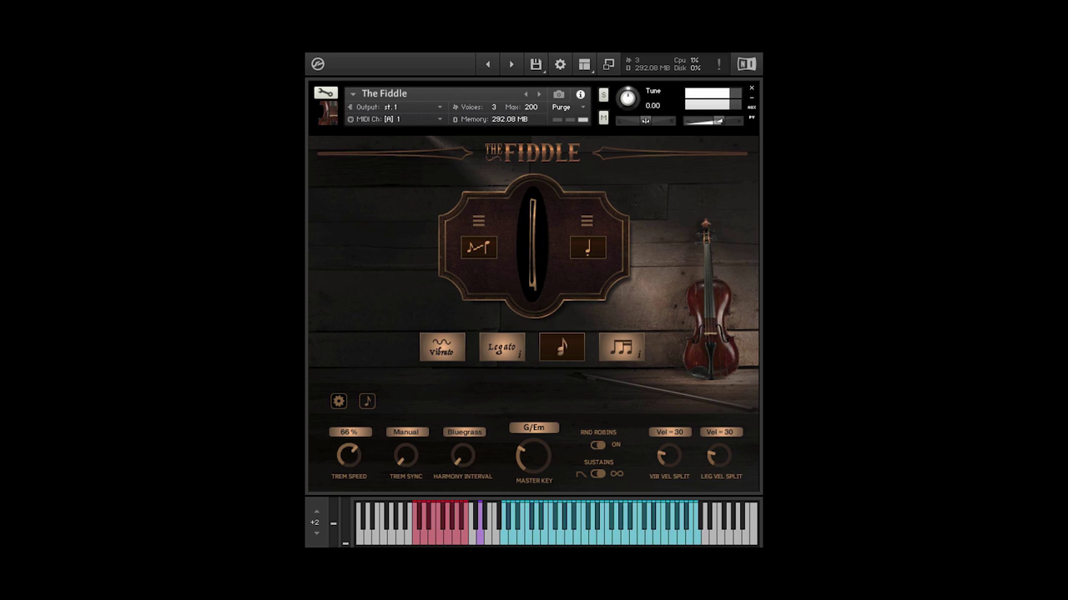
left_click(570, 346)
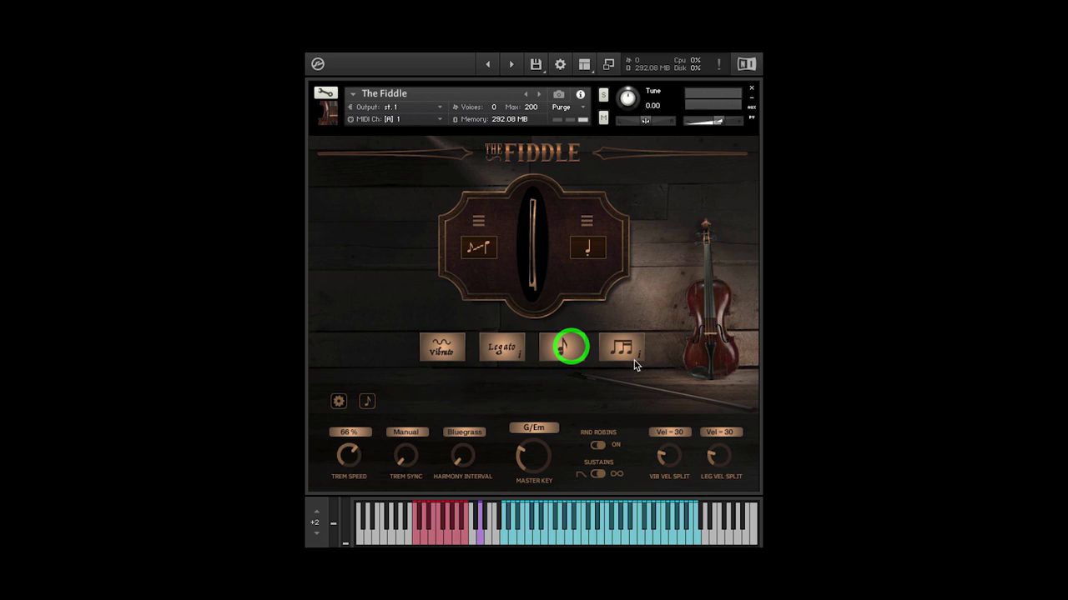
left_click(572, 351)
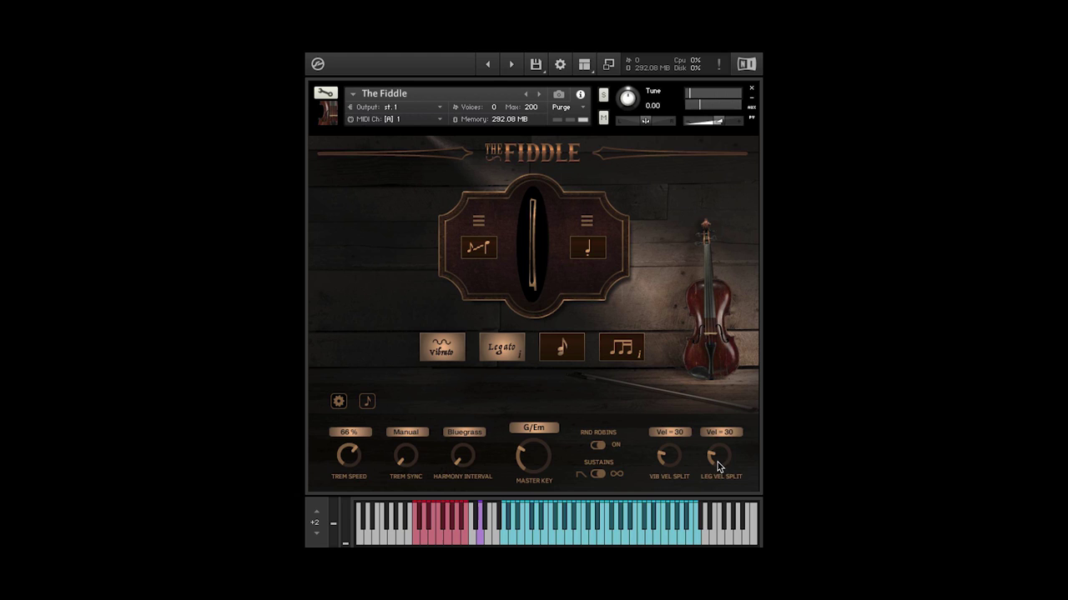
mouse_move(717, 462)
left_mouse_down()
mouse_move(718, 450)
mouse_move(710, 461)
left_mouse_up()
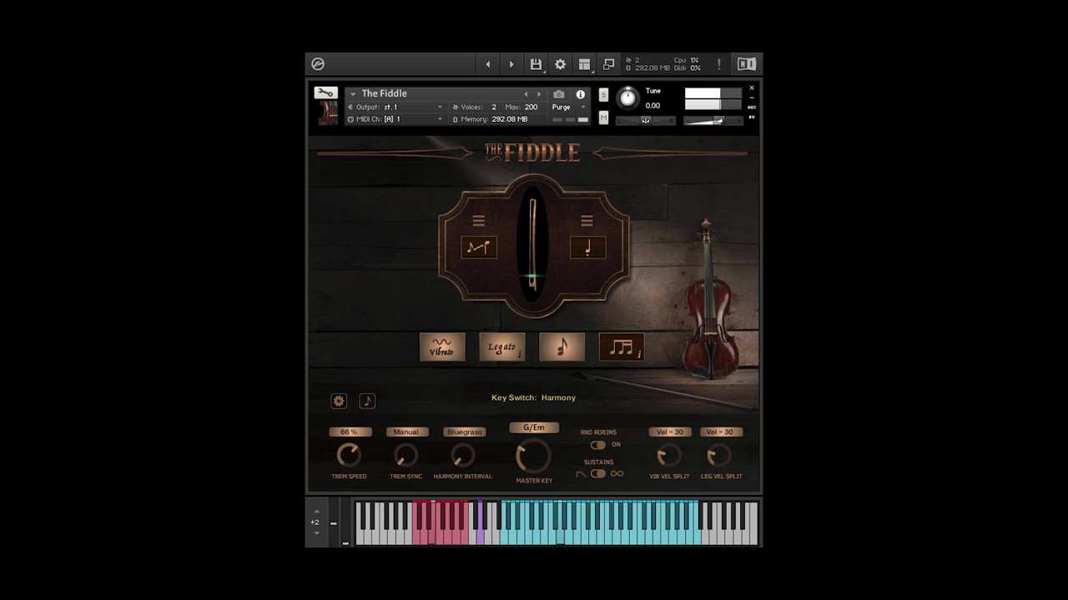
left_click(666, 459)
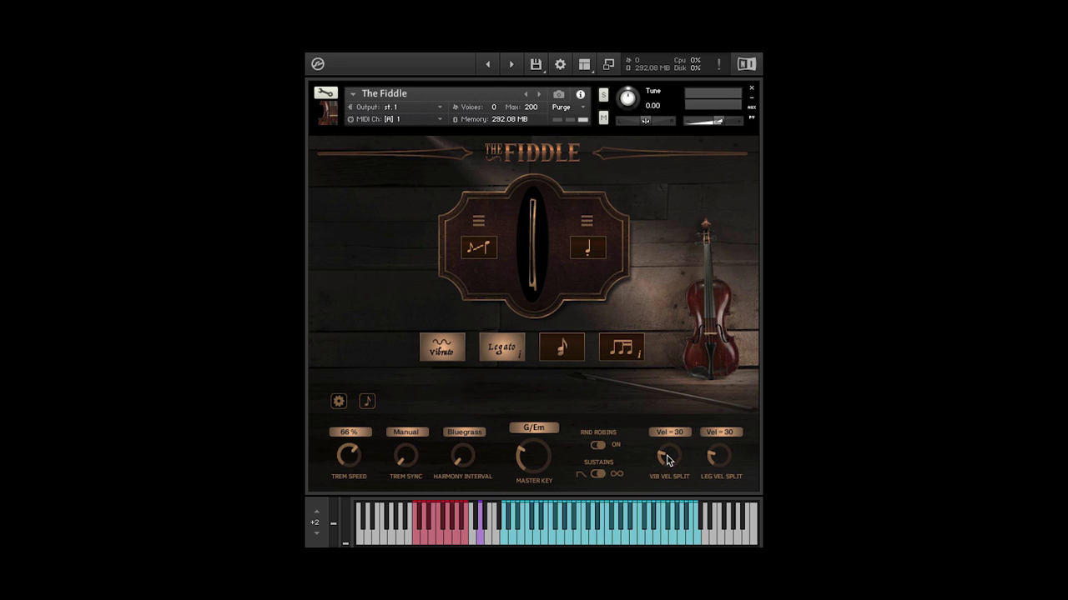
left_click_drag(666, 464, 667, 481)
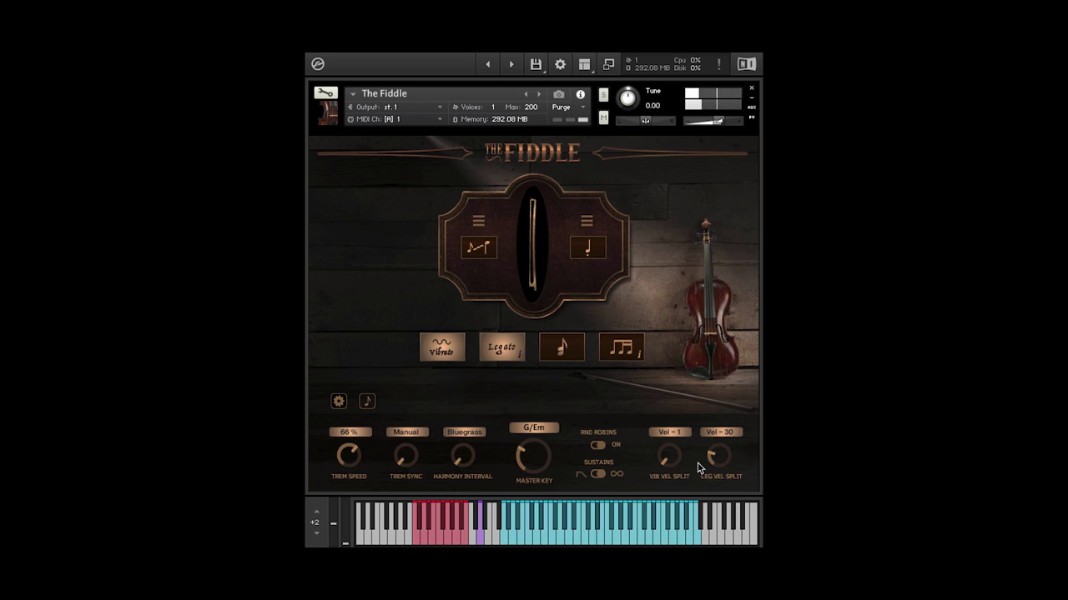
left_click_drag(672, 459, 675, 461)
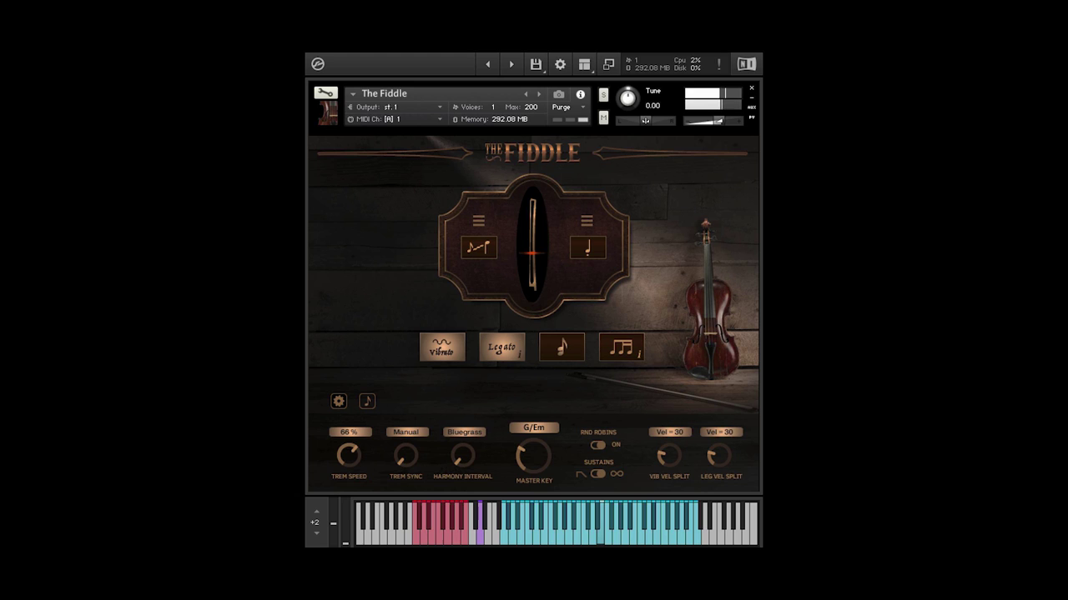
left_click(443, 353)
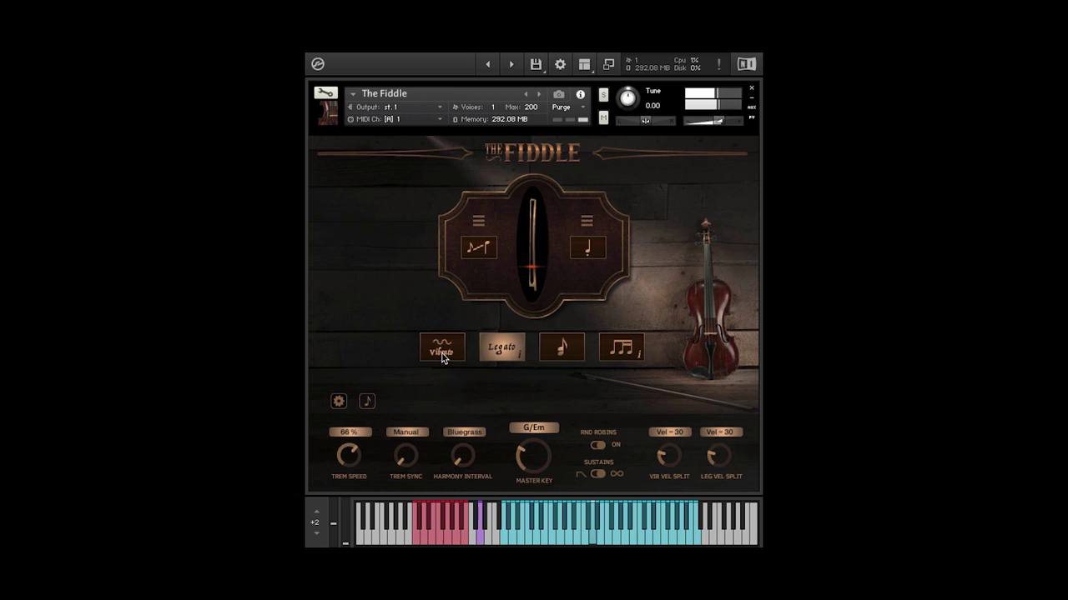
left_click(443, 354)
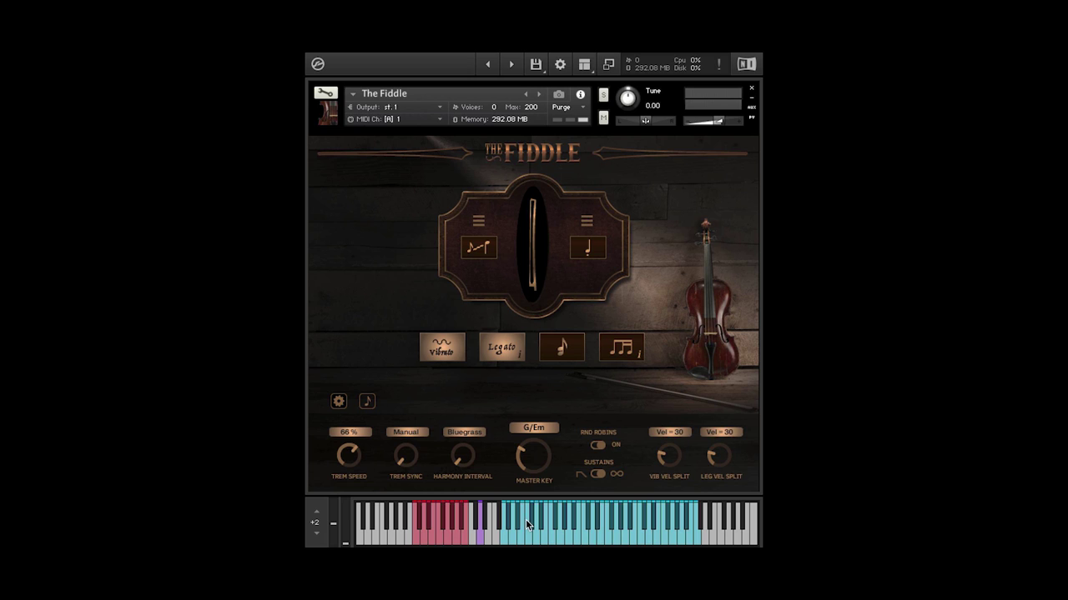
left_click(597, 476)
left_click(598, 476)
left_click(348, 458)
mouse_move(399, 461)
left_mouse_down()
mouse_move(403, 435)
mouse_move(391, 471)
mouse_move(385, 464)
left_mouse_up()
Switch the bottom panel to the keyswitch view showing the F1–C1 articulation assignments.
left_click(367, 402)
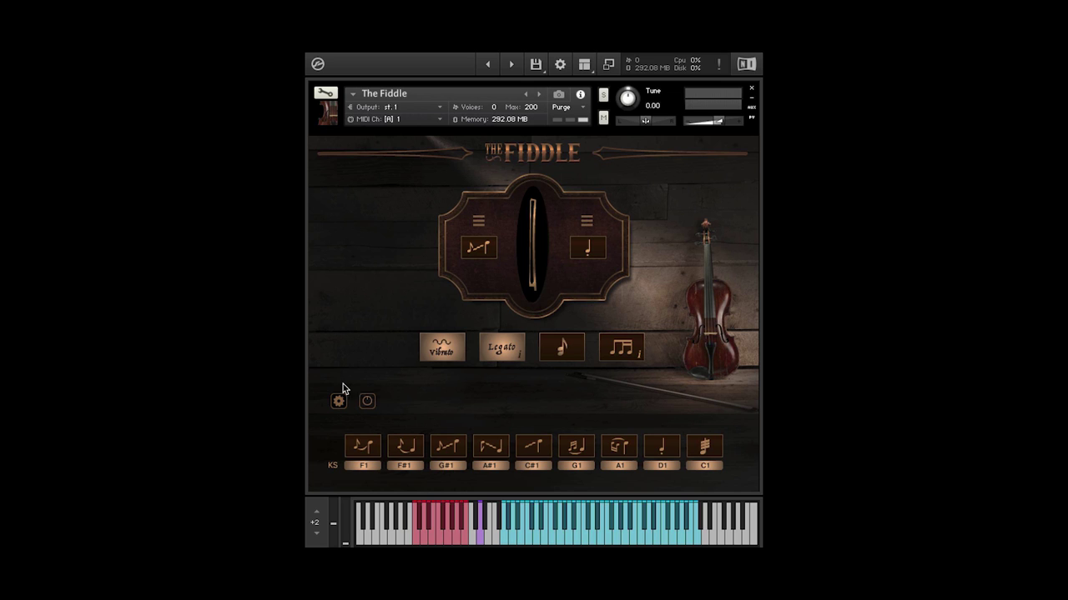
Return to the global knobs, show the velocity ranges, and raise the split point from 56 to 57.
left_click(367, 402)
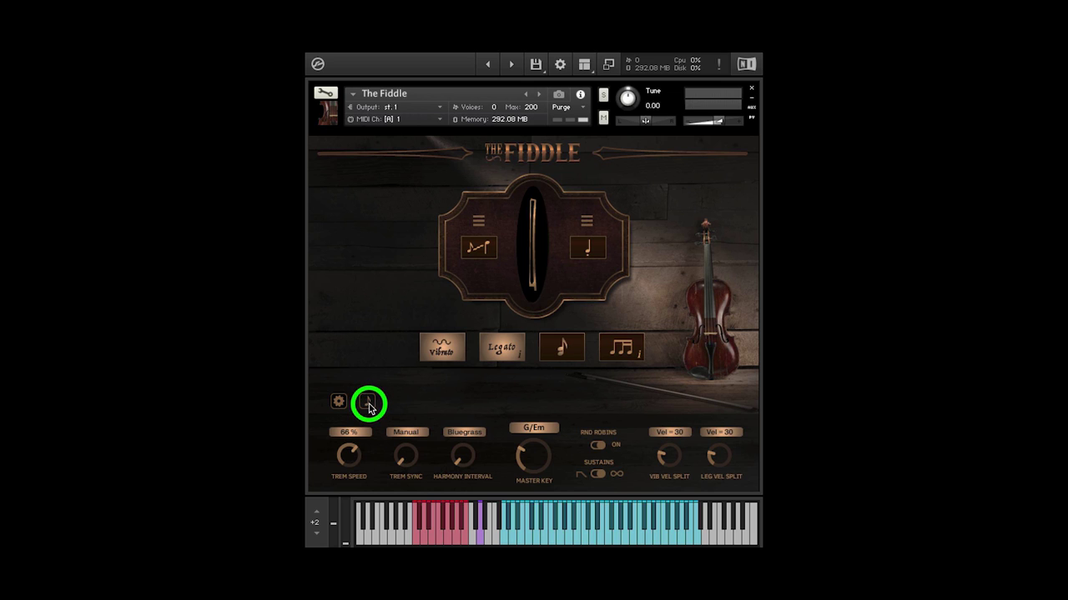
left_click(480, 249)
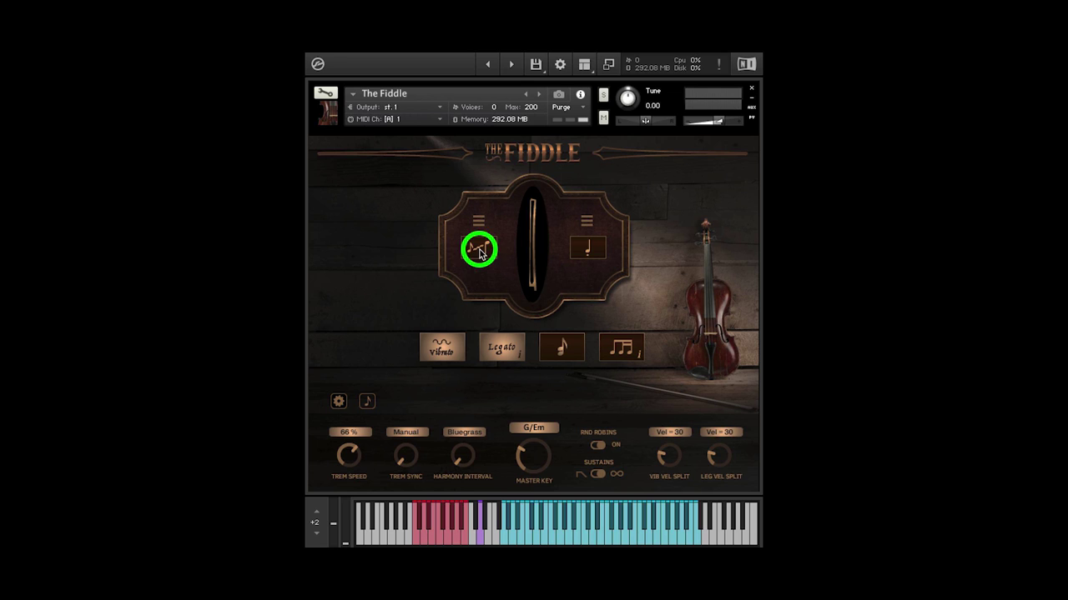
left_click(578, 254)
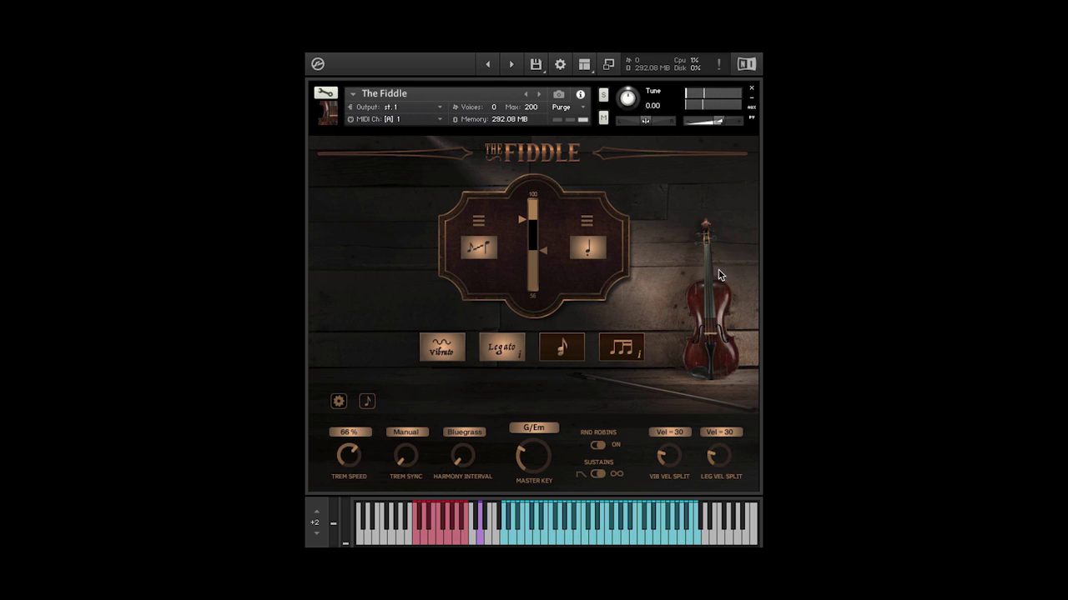
left_click_drag(544, 250, 547, 255)
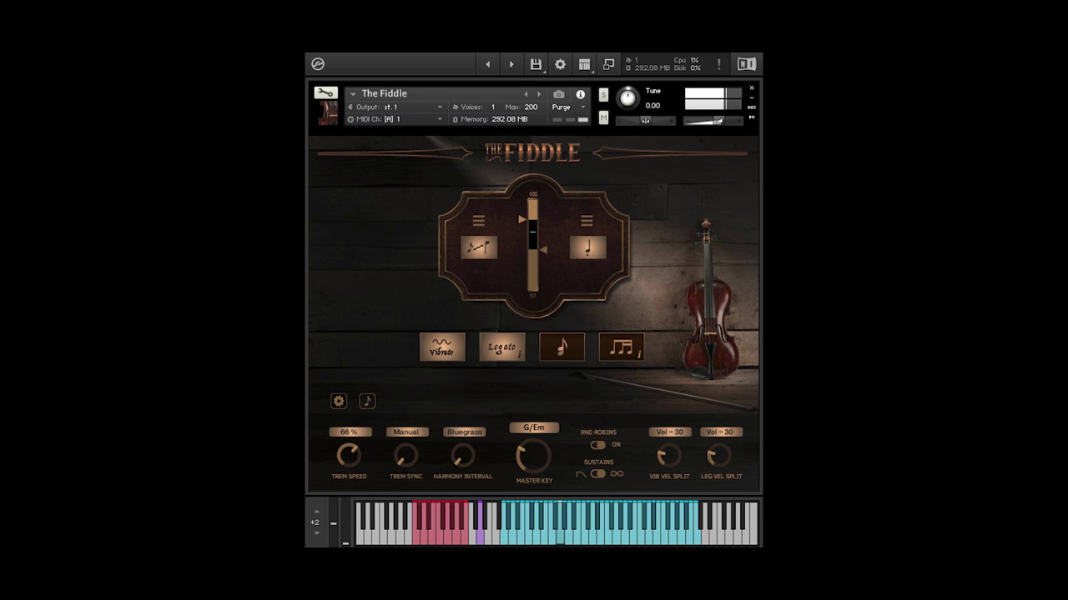
Assign the slide articulation to the high-velocity zone and close both articulation pickers.
left_click(478, 221)
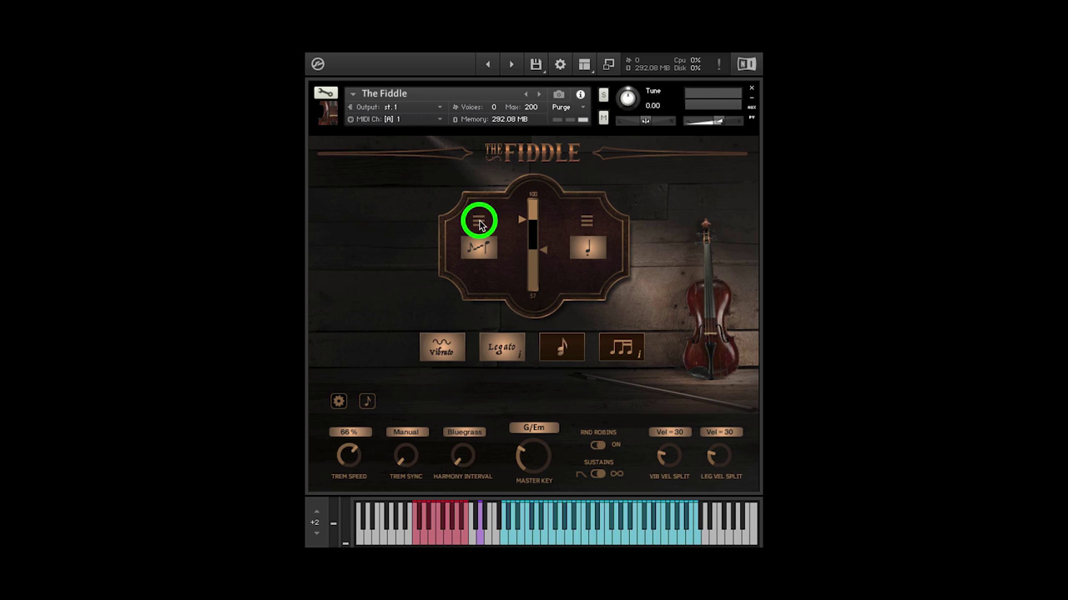
left_click(584, 223)
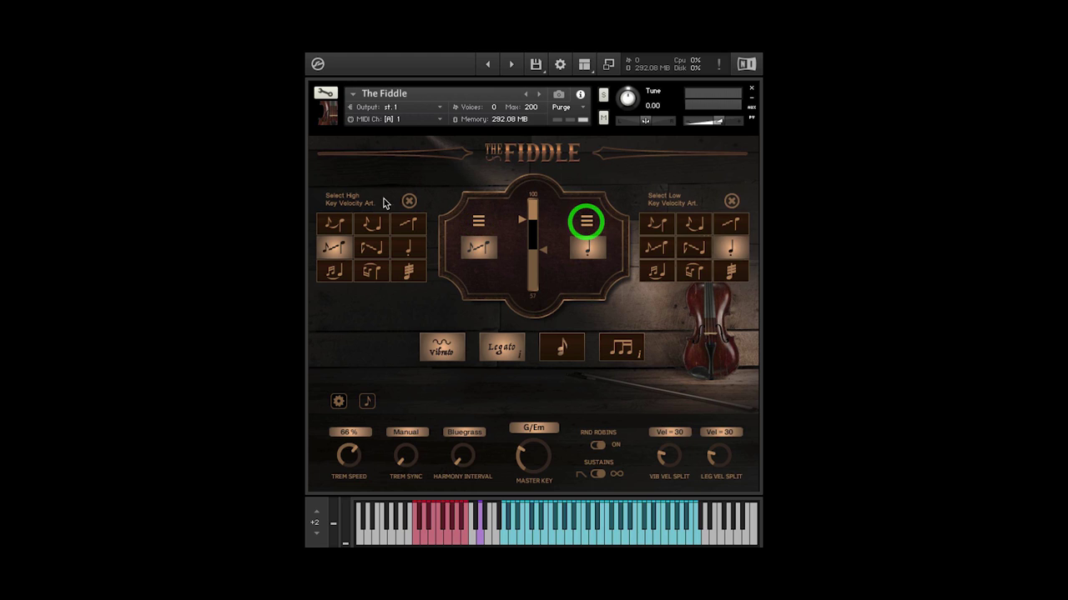
left_click(372, 222)
left_click(338, 247)
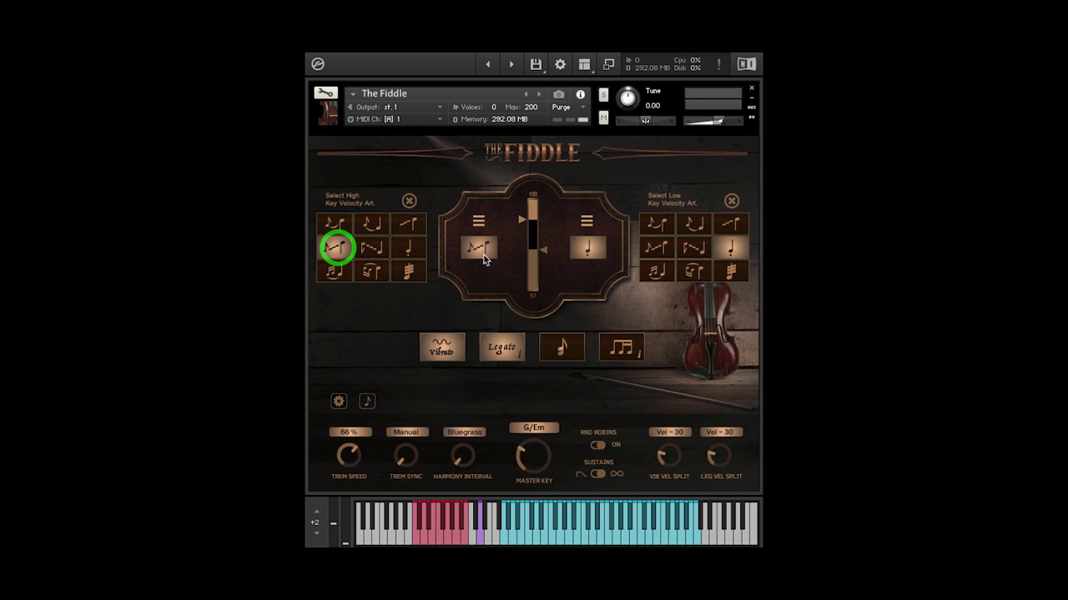
left_click(478, 222)
left_click(587, 222)
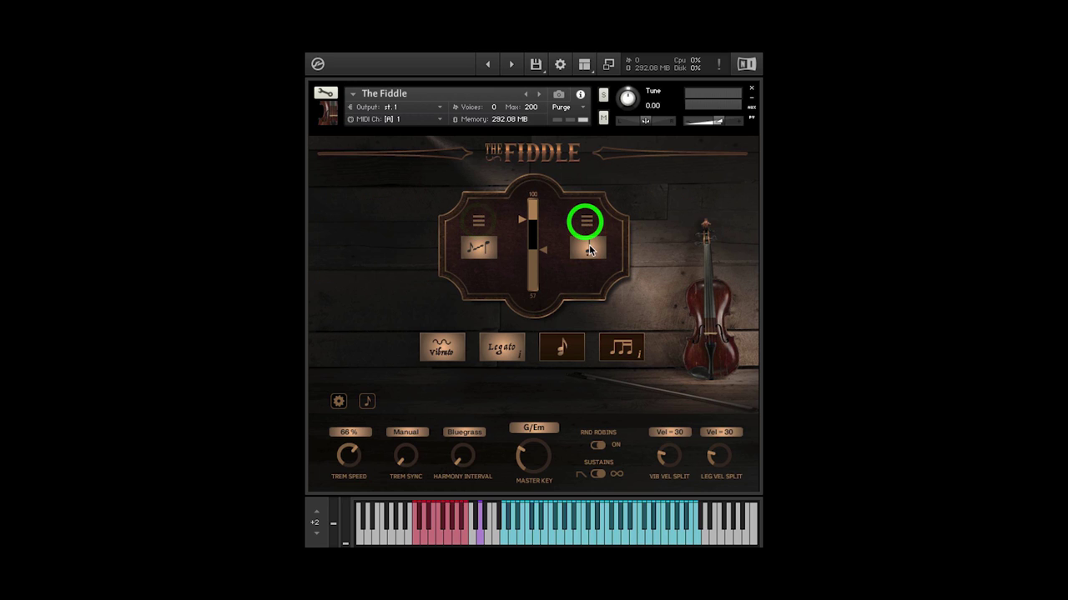
left_click(588, 247)
left_click(480, 249)
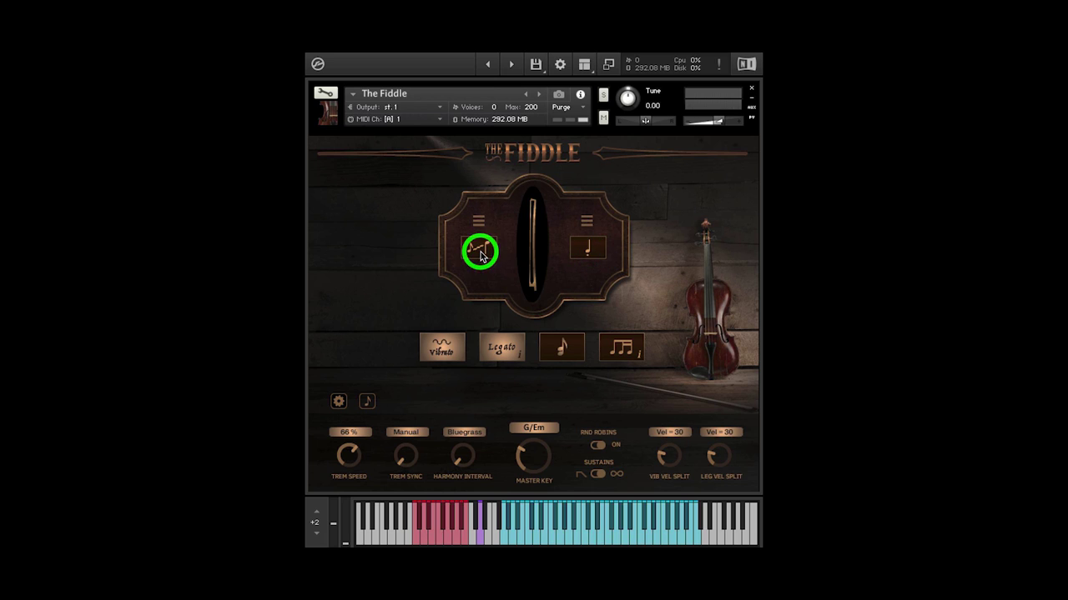
In the Legato panel, set the Slur/BowChange Split Point to Vel = 64 and close the panel.
left_click(519, 357)
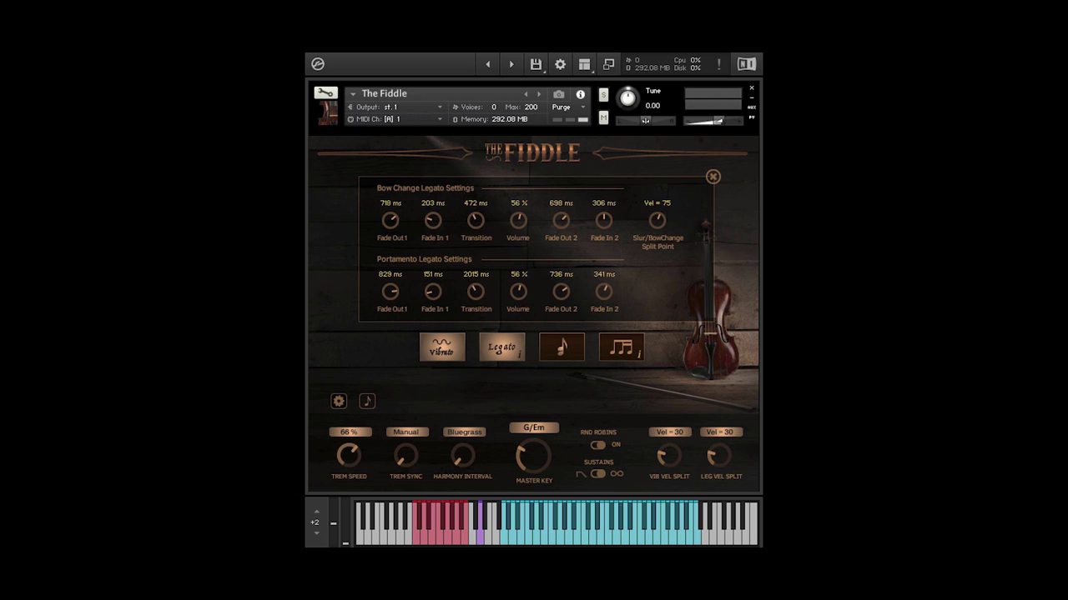
left_click_drag(658, 224, 660, 228)
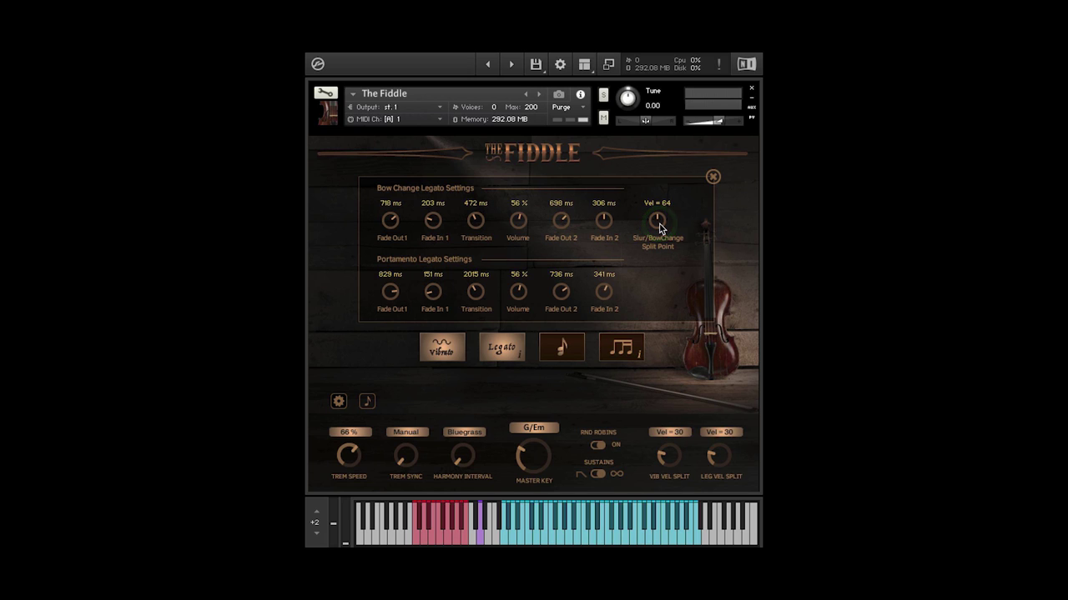
left_click(712, 178)
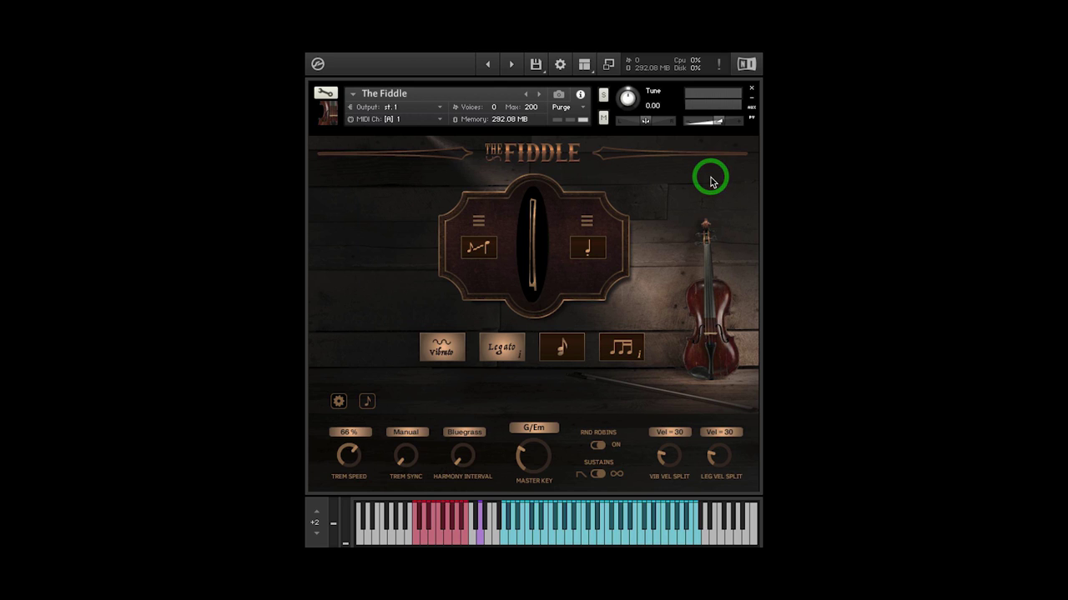
Open the Repetitions panel, audition Presets 2 and 3, then return to Preset 1.
left_click(639, 357)
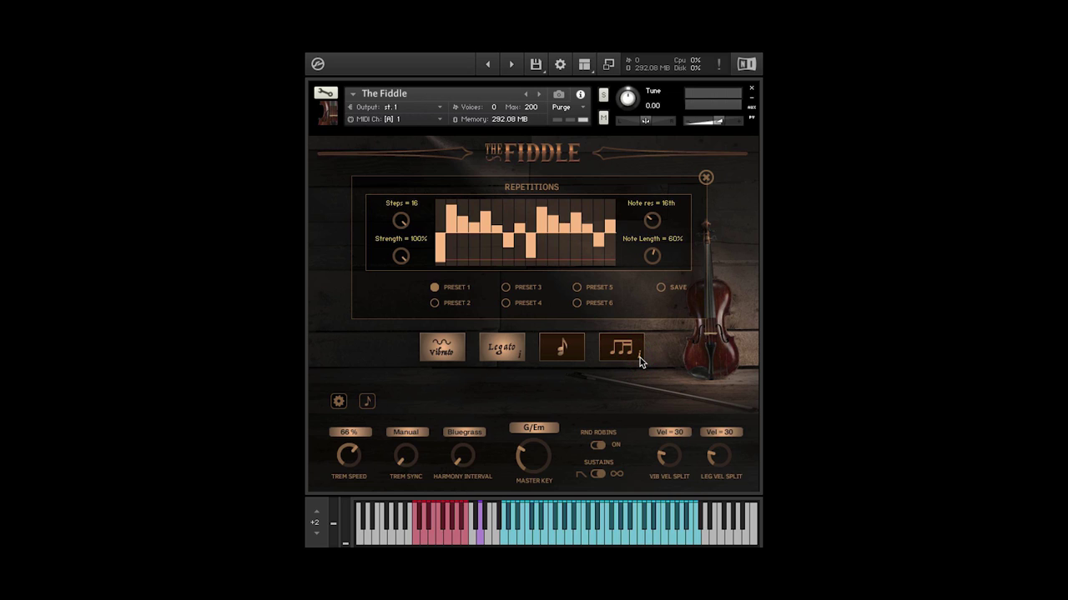
left_click(435, 303)
left_click(505, 287)
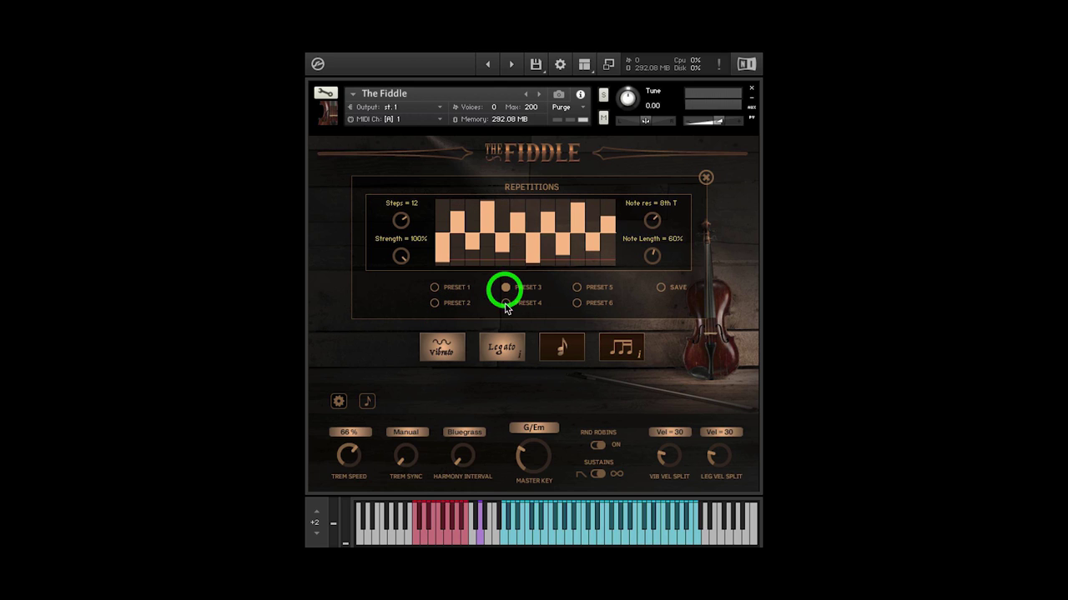
left_click(434, 287)
Pull Preset 1's first step down to about -113 and try a different number of steps.
left_click(443, 261)
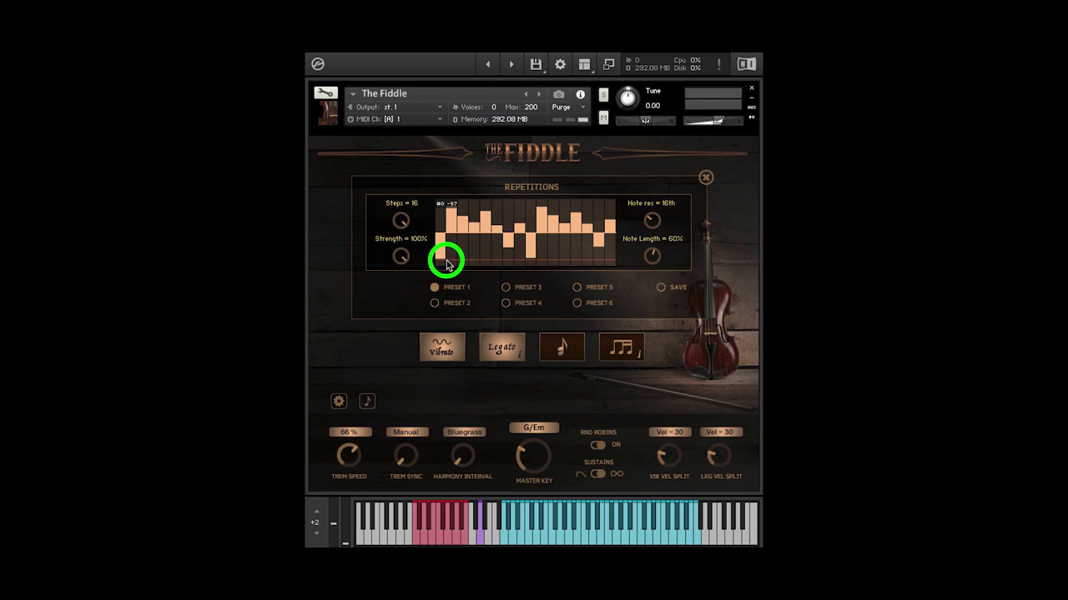
left_click(450, 205)
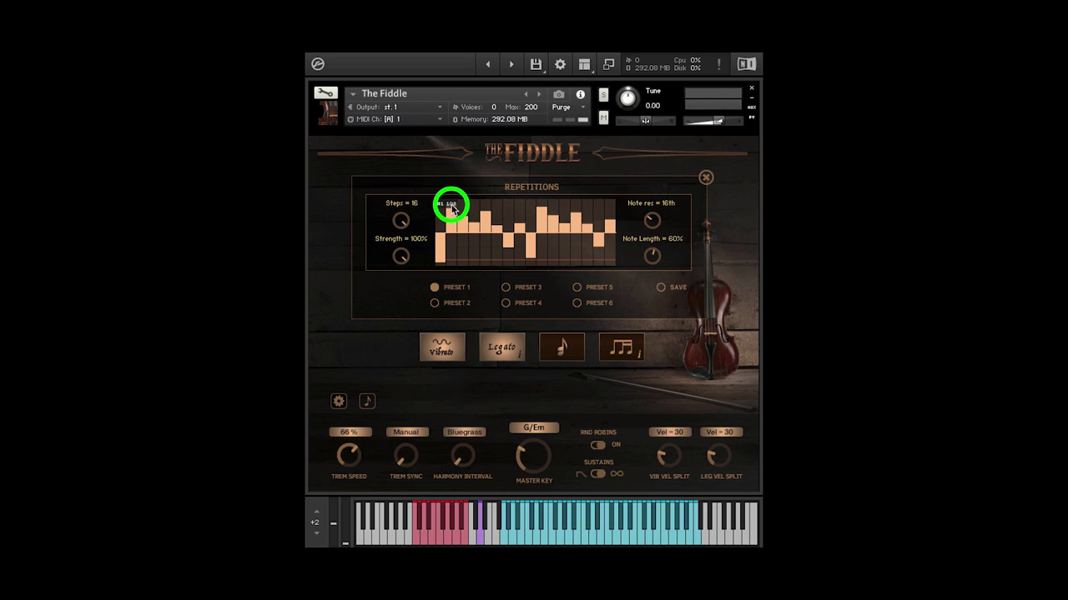
left_click(444, 262)
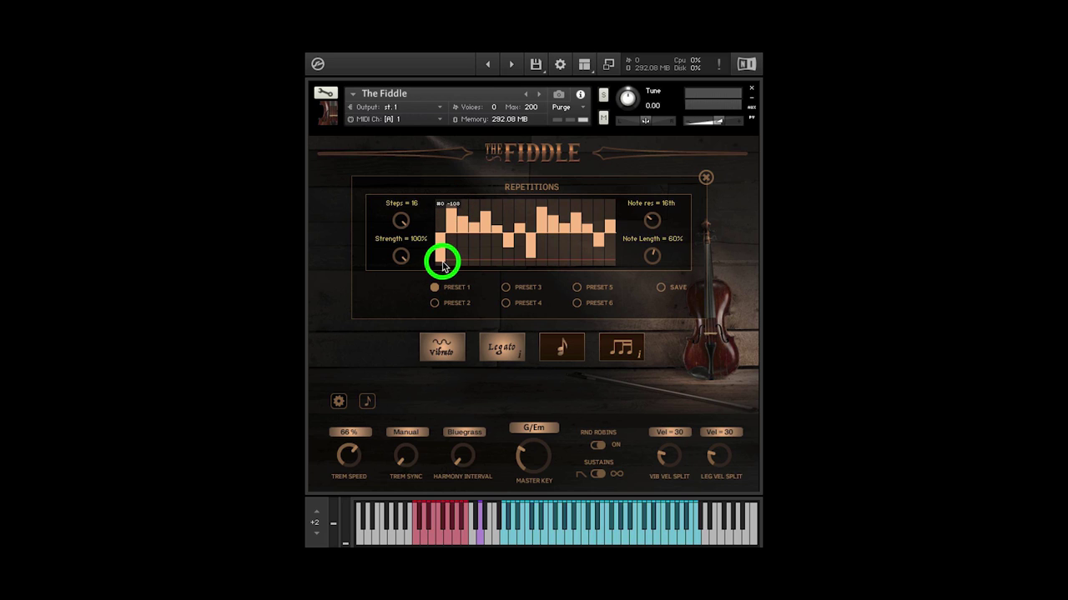
left_click(444, 264)
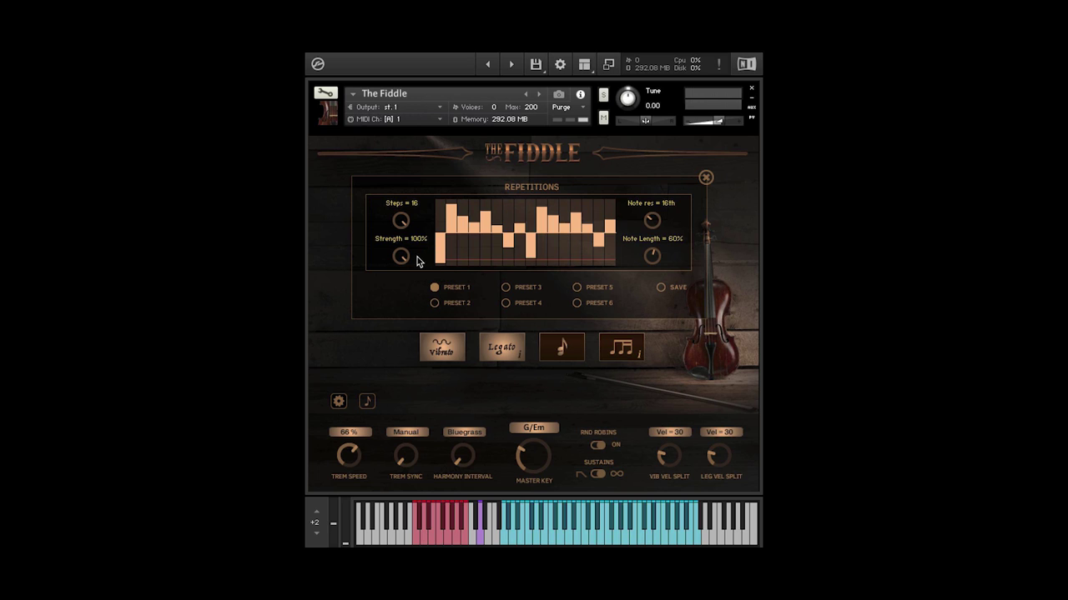
left_click(406, 260)
mouse_move(401, 221)
left_mouse_down()
mouse_move(393, 263)
mouse_move(399, 208)
left_mouse_up()
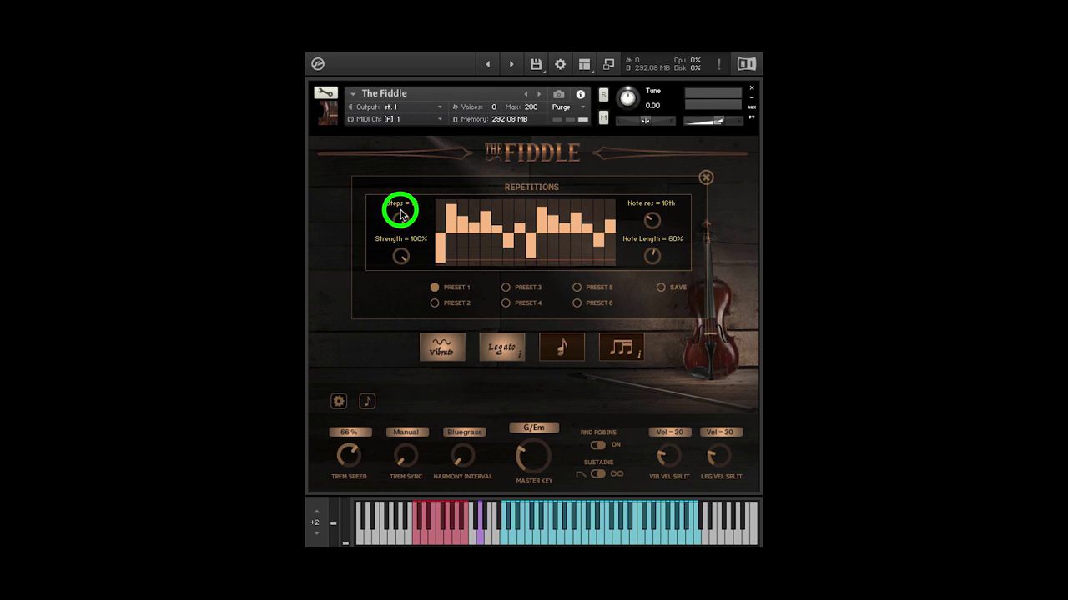
left_click(651, 221)
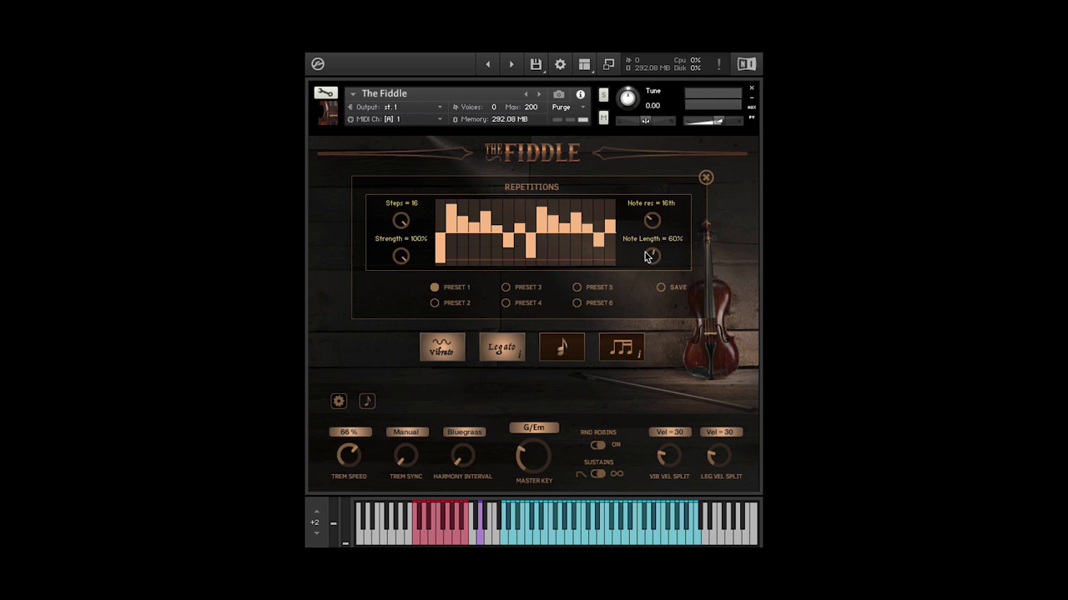
left_click(651, 257)
Close Repetitions, open the global settings, and confirm Exp CC is 11.
left_click(705, 179)
left_click(338, 403)
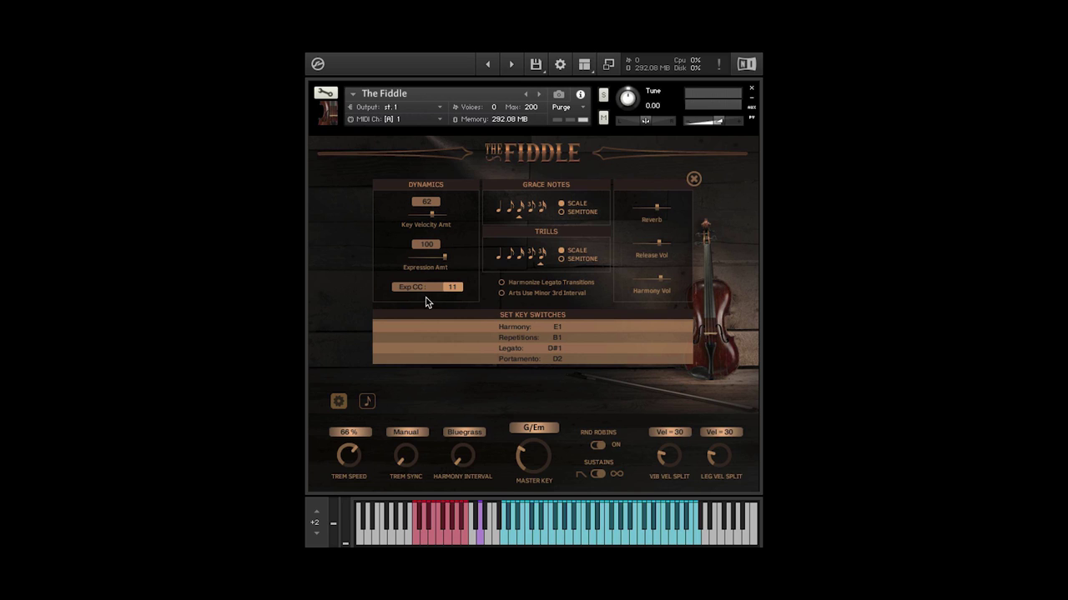
left_click(452, 287)
left_click(355, 319)
Toggle Harmonize Legato Transitions and Arts Use Minor 3rd Interval, leaving both off.
left_click(501, 284)
left_click(500, 283)
left_click(501, 293)
left_click(502, 294)
Close the global settings panel to return to the articulation display.
left_click(693, 180)
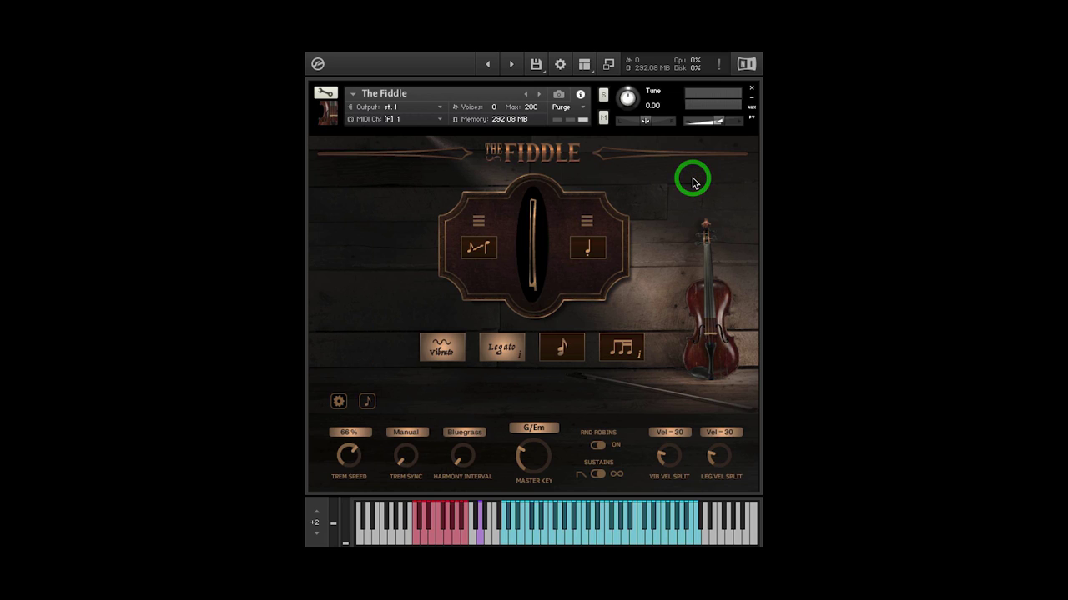